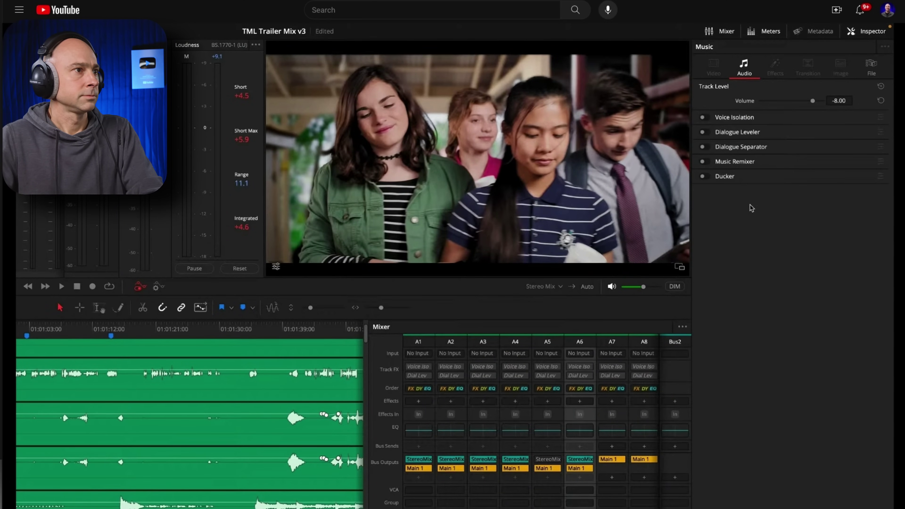
# Step: Enable Music Remixer on the Music track, open its plugin window and start playback
pyautogui.click(703, 162)
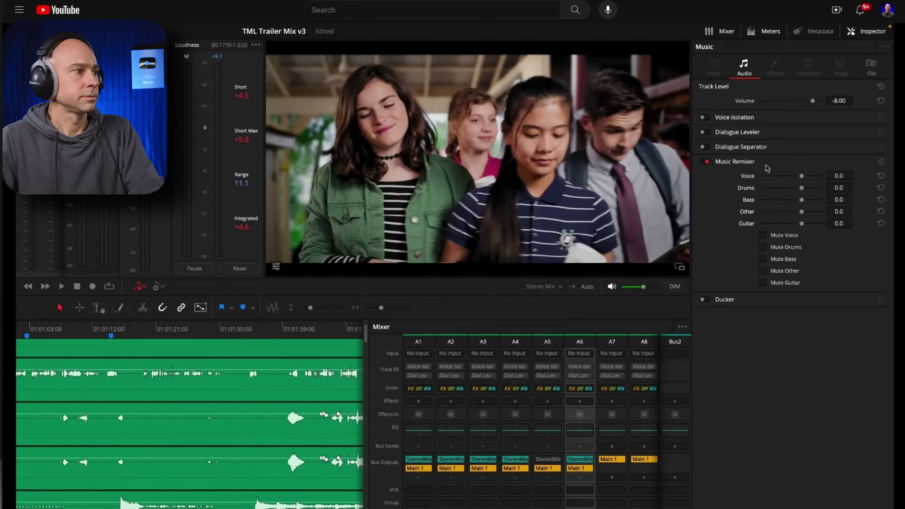
pyautogui.click(882, 162)
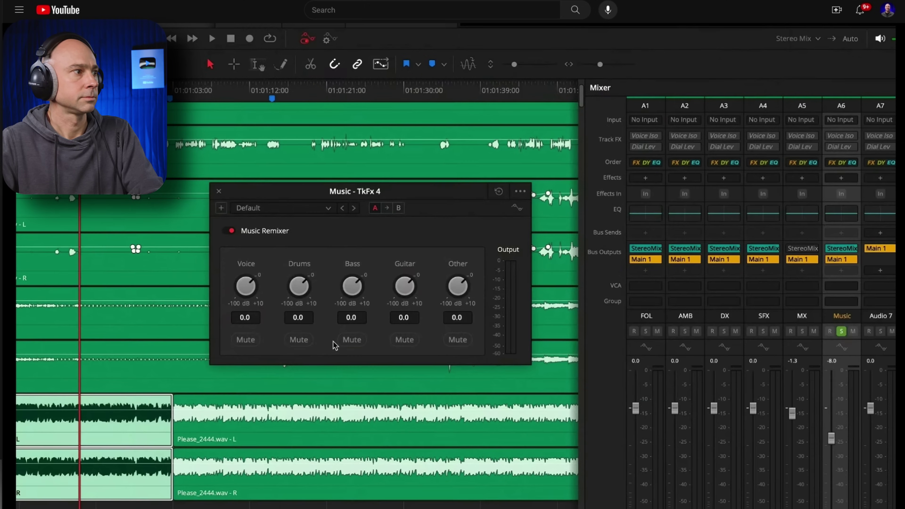
pyautogui.press('space')
# Step: Set the Music Remixer stems to Drums 3.5, Other -8.2 and Bass 2.5, auditioning the Voice mute
pyautogui.moveTo(299, 286); pyautogui.dragTo(220, 305)
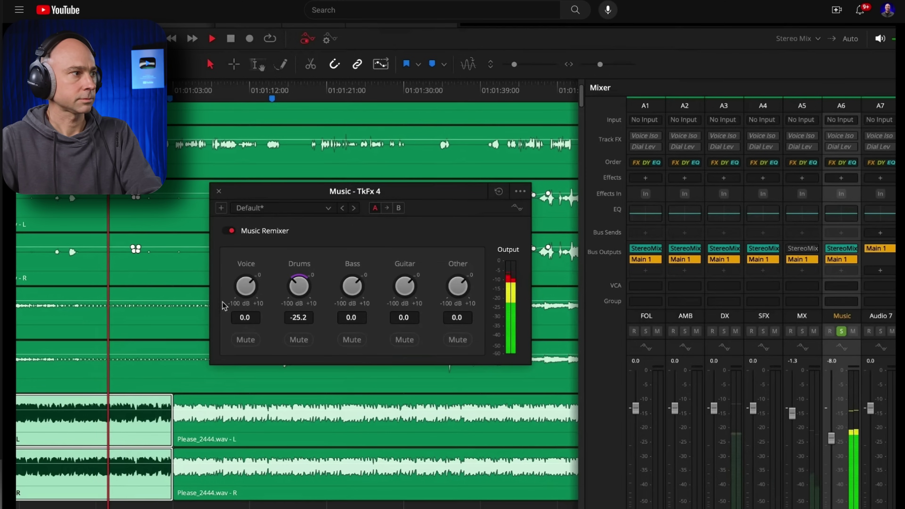
pyautogui.moveTo(460, 295); pyautogui.dragTo(378, 299)
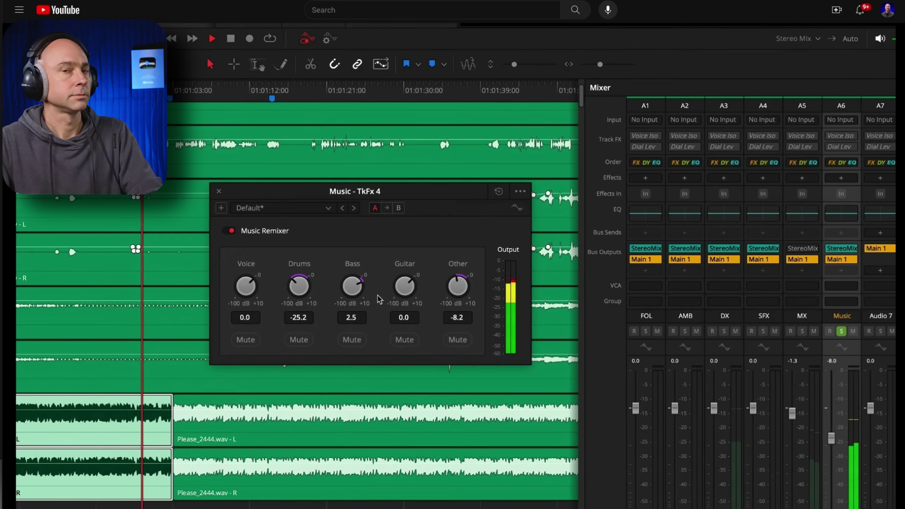
pyautogui.click(250, 340)
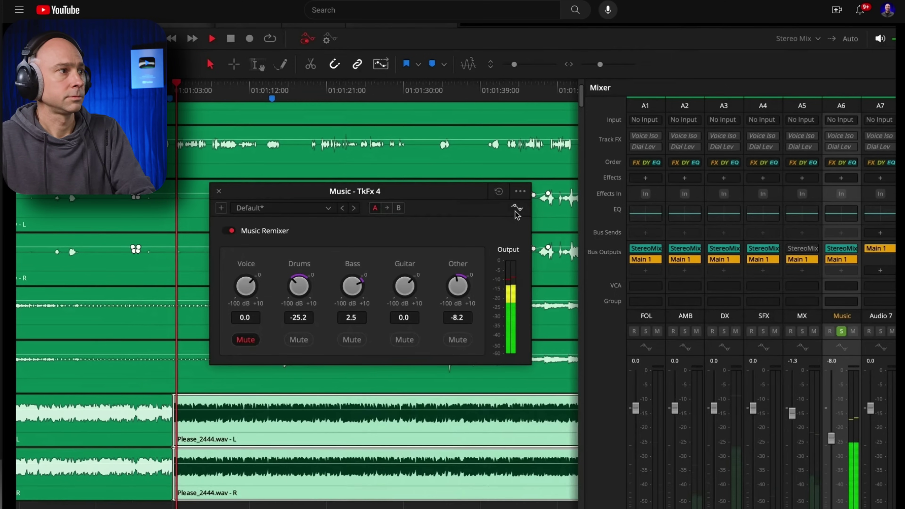
pyautogui.moveTo(301, 286); pyautogui.dragTo(379, 284)
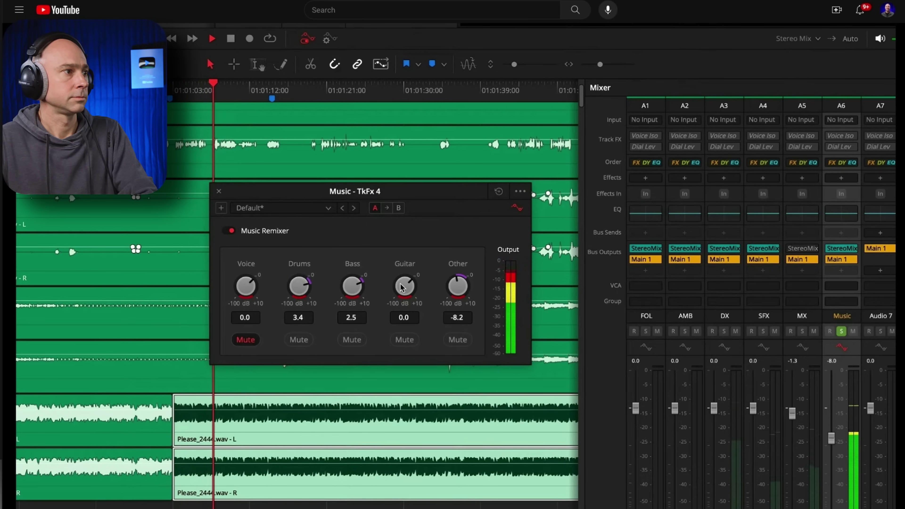
pyautogui.click(243, 340)
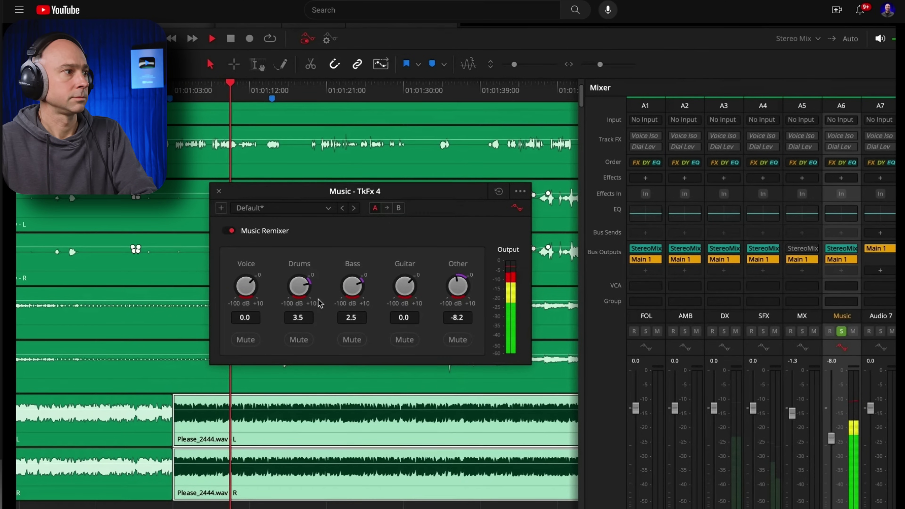
pyautogui.moveTo(350, 288); pyautogui.dragTo(280, 288)
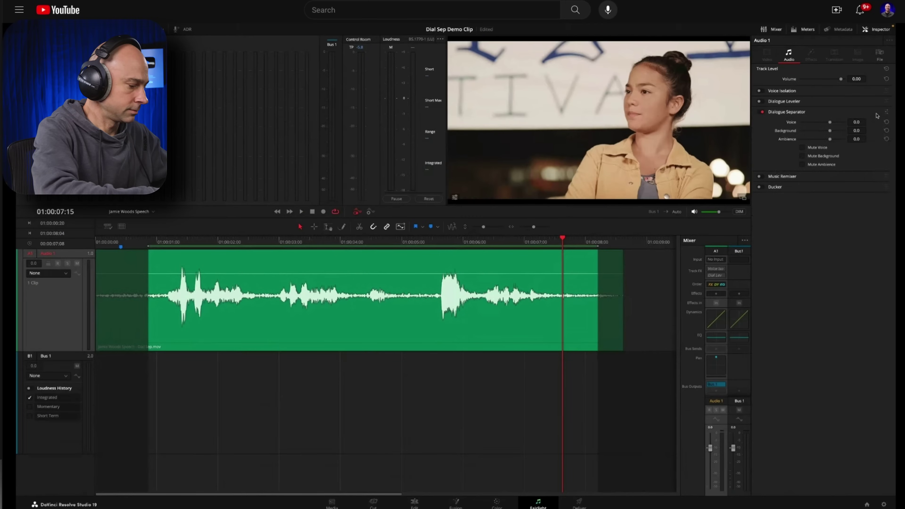
# Step: In Dialogue Separator, audition muting and unmuting the Background and Ambience stems during playback
pyautogui.click(887, 112)
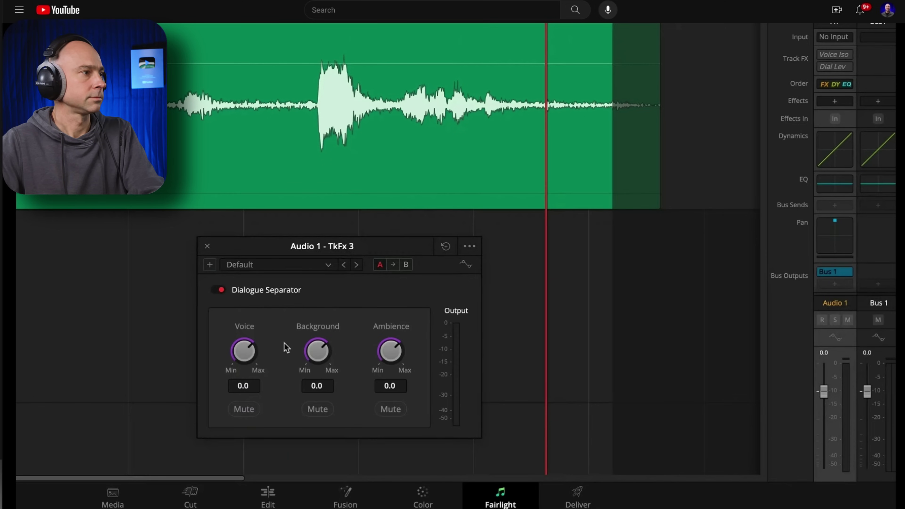
pyautogui.press('space')
pyautogui.click(308, 411)
pyautogui.click(309, 410)
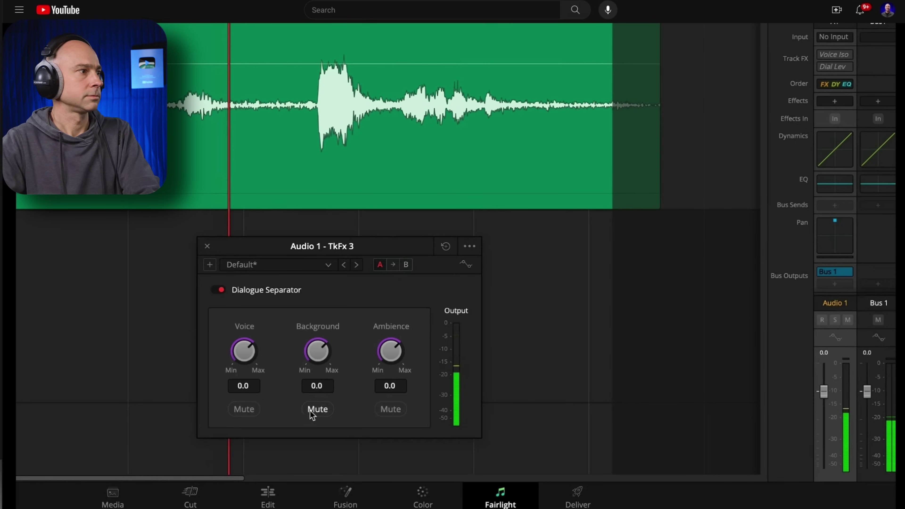
pyautogui.click(384, 410)
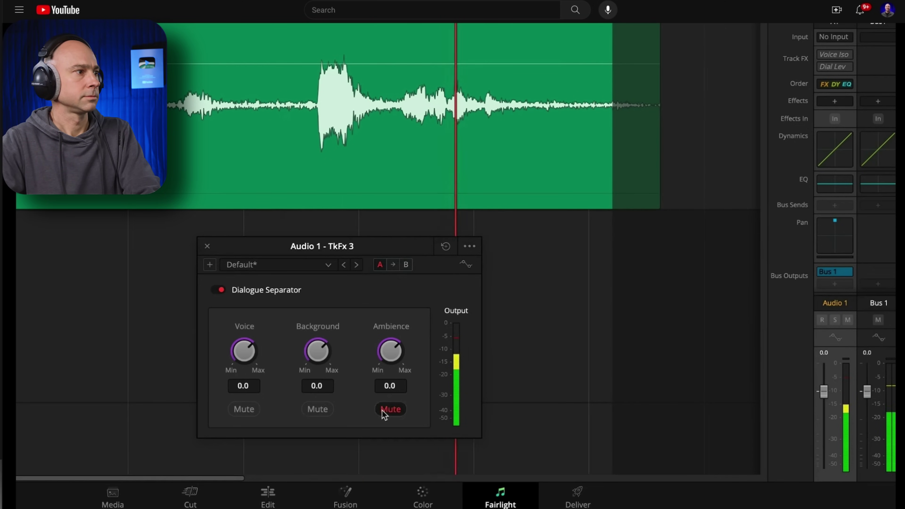
pyautogui.click(384, 410)
pyautogui.press('space')
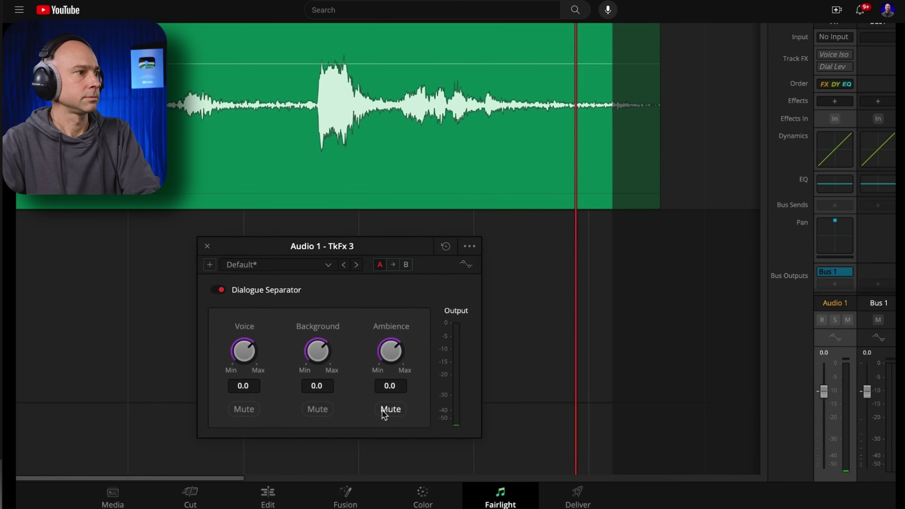
# Step: Turn Dialogue Separator's Background down to -51.0 and adjust the Ambience level during playback
pyautogui.press('space')
pyautogui.moveTo(323, 349); pyautogui.dragTo(202, 351)
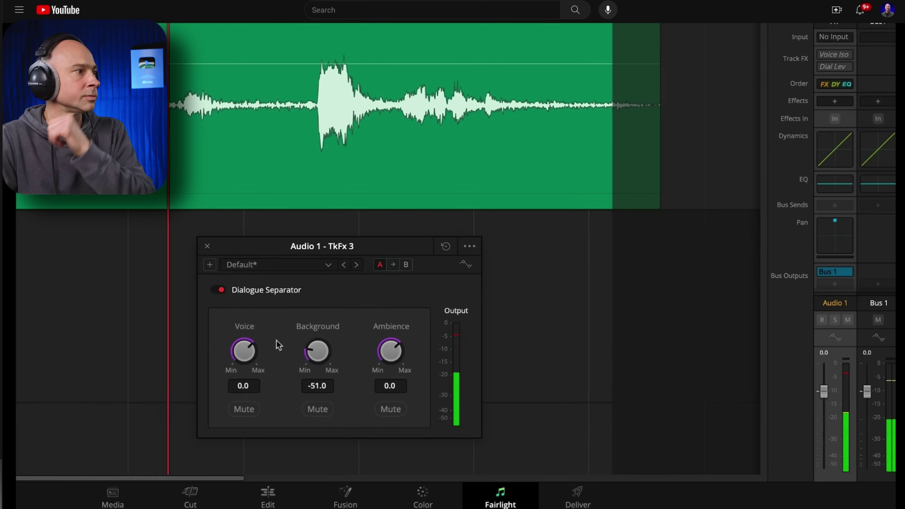
pyautogui.moveTo(390, 351); pyautogui.dragTo(528, 402)
pyautogui.moveTo(453, 346); pyautogui.dragTo(299, 323)
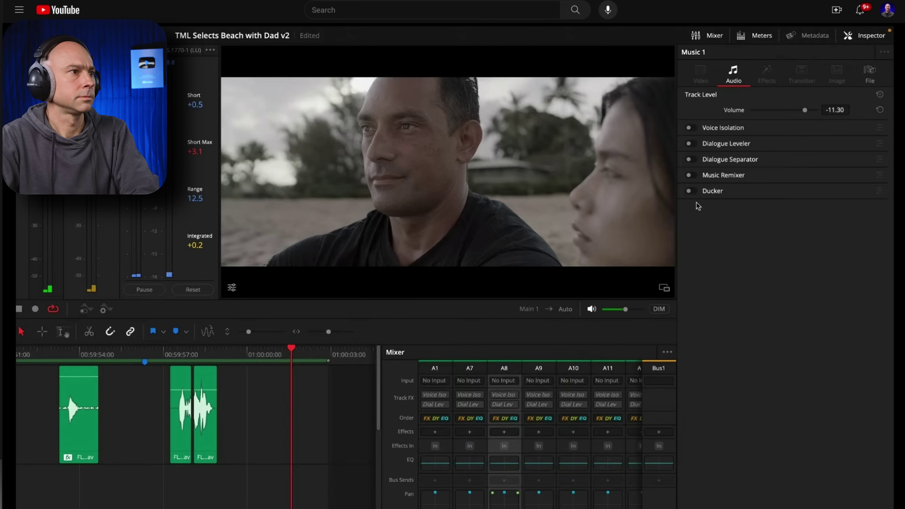
# Step: Enable the Ducker on Music 1, switch it on, and set its Duck Source to Dialogue
pyautogui.click(692, 191)
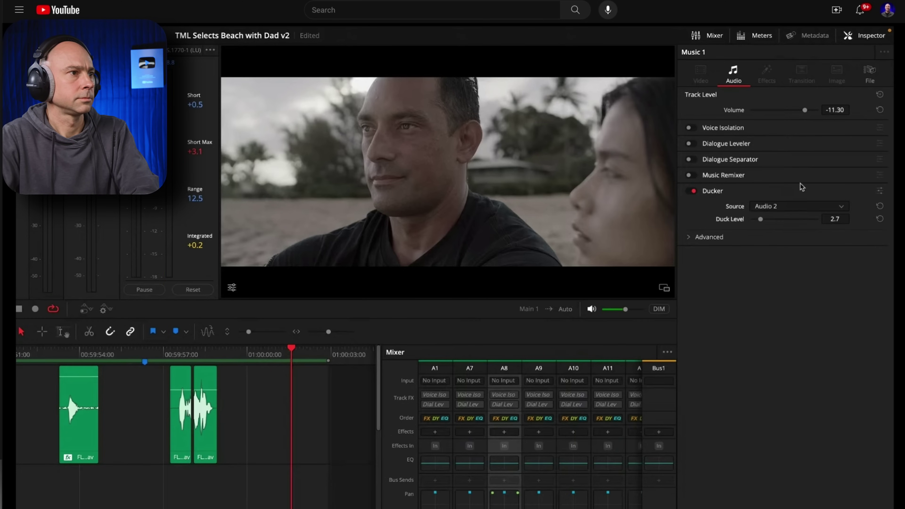
pyautogui.click(880, 190)
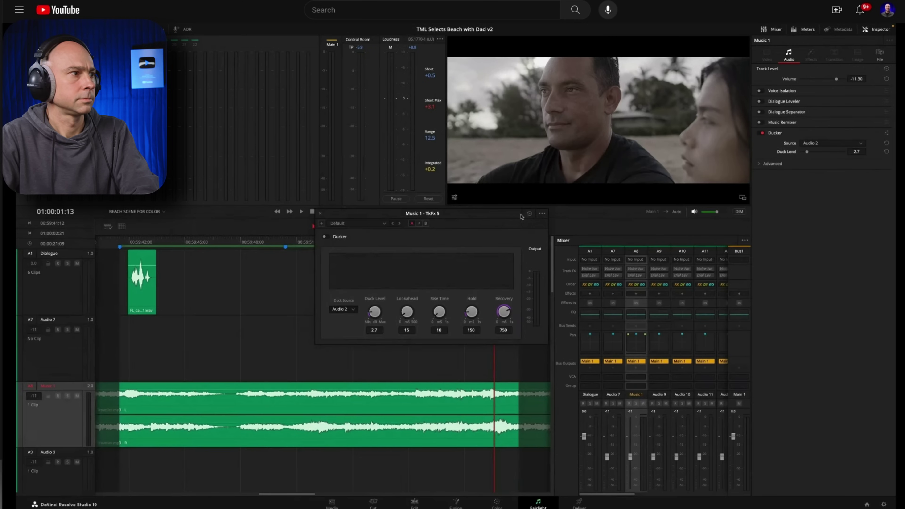
pyautogui.moveTo(318, 316); pyautogui.dragTo(271, 477)
pyautogui.moveTo(481, 327); pyautogui.dragTo(474, 337)
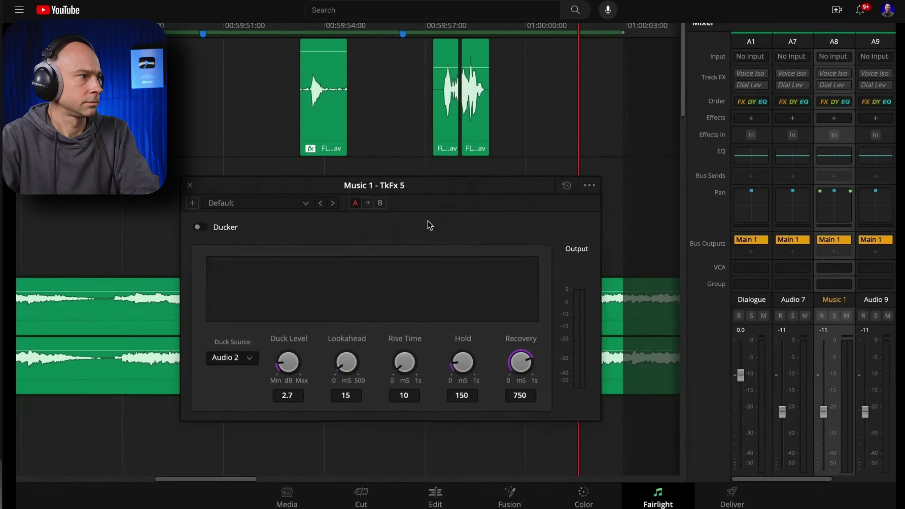
pyautogui.click(200, 227)
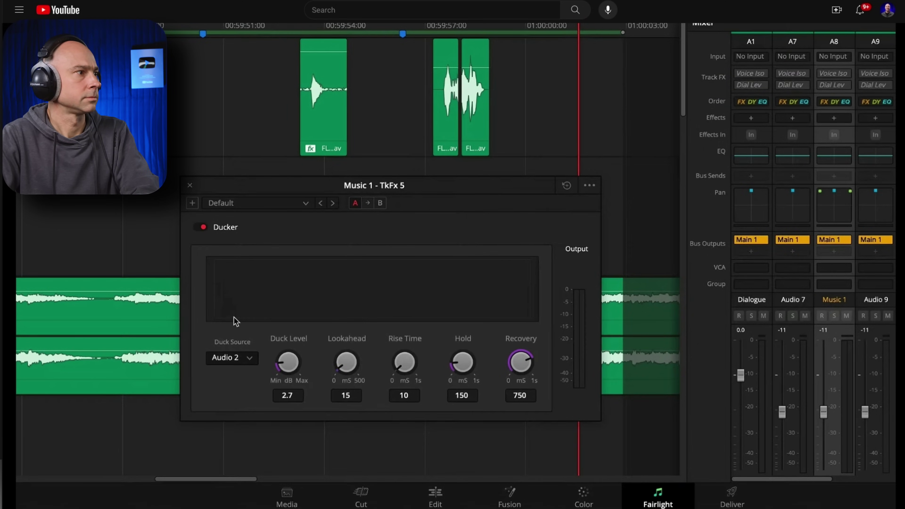
pyautogui.click(245, 358)
pyautogui.click(257, 250)
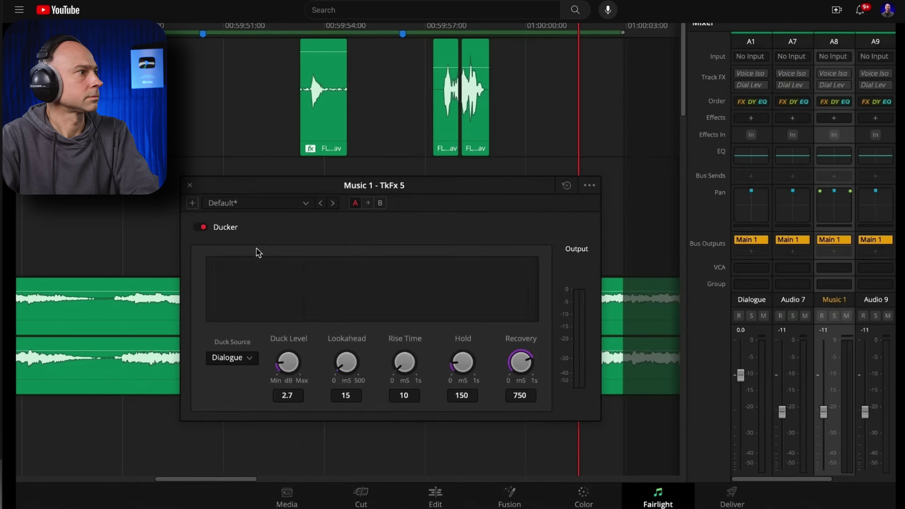
# Step: Set Duck Level 4.8, Lookahead 121 and Rise Time 742 while auditioning playback
pyautogui.moveTo(287, 361); pyautogui.dragTo(315, 353)
pyautogui.hotkey('shift', 'Up')
pyautogui.hotkey('shift', 'Up')
pyautogui.press('space')
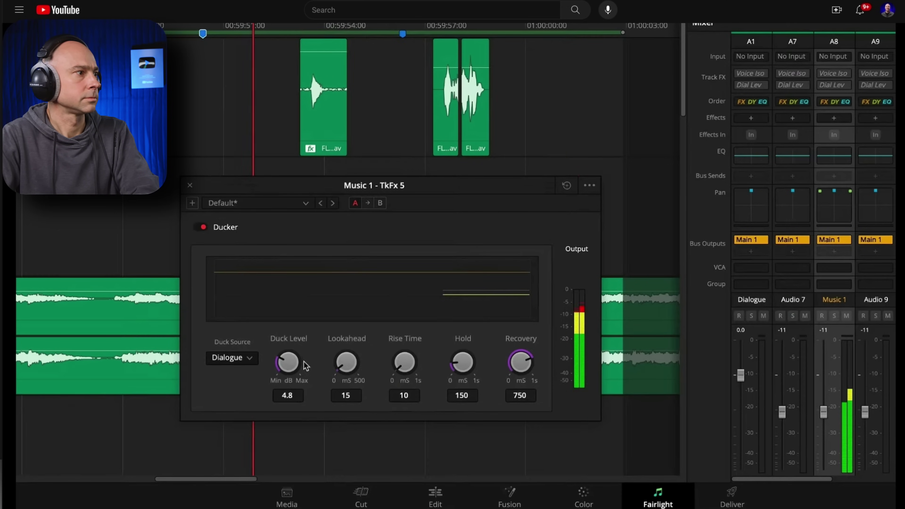
pyautogui.moveTo(346, 362); pyautogui.dragTo(579, 374)
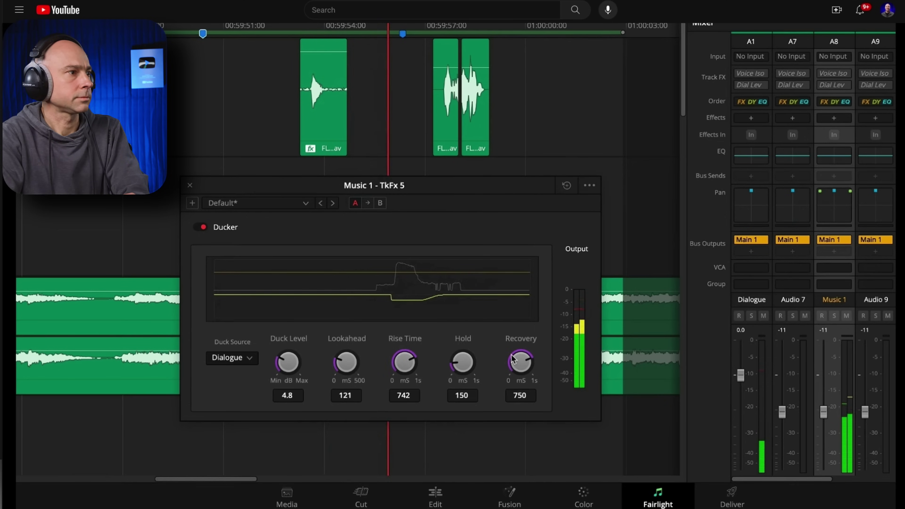
pyautogui.moveTo(463, 362); pyautogui.dragTo(478, 348)
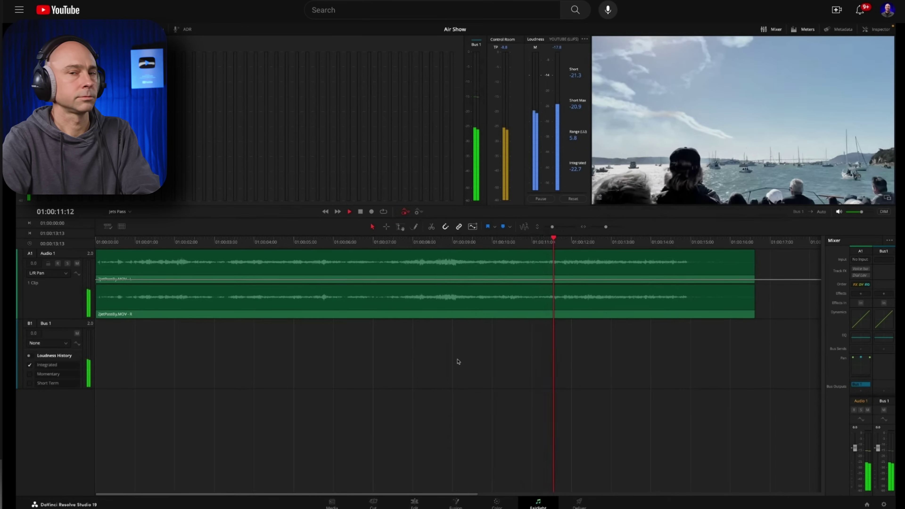
# Step: Stop playback, mark an out point, select Audio 1 and return the playhead to the start
pyautogui.press('space')
pyautogui.press('o')
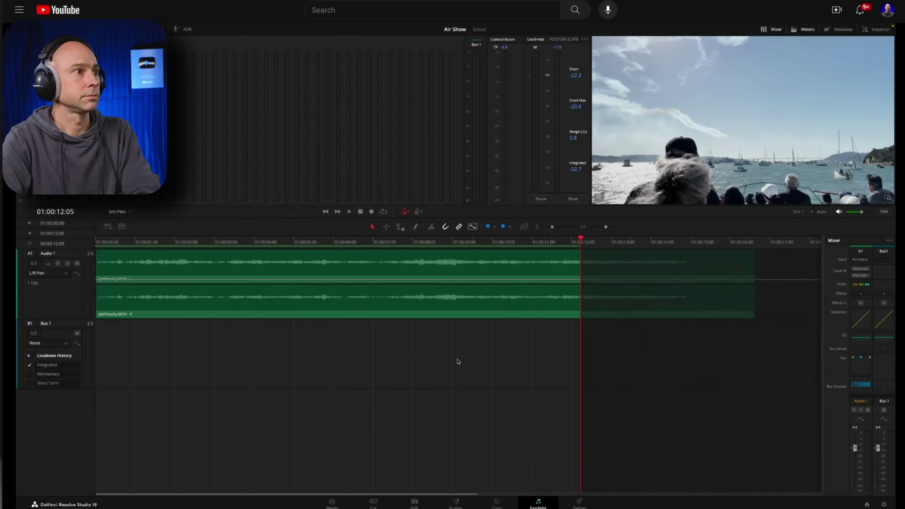
pyautogui.click(72, 298)
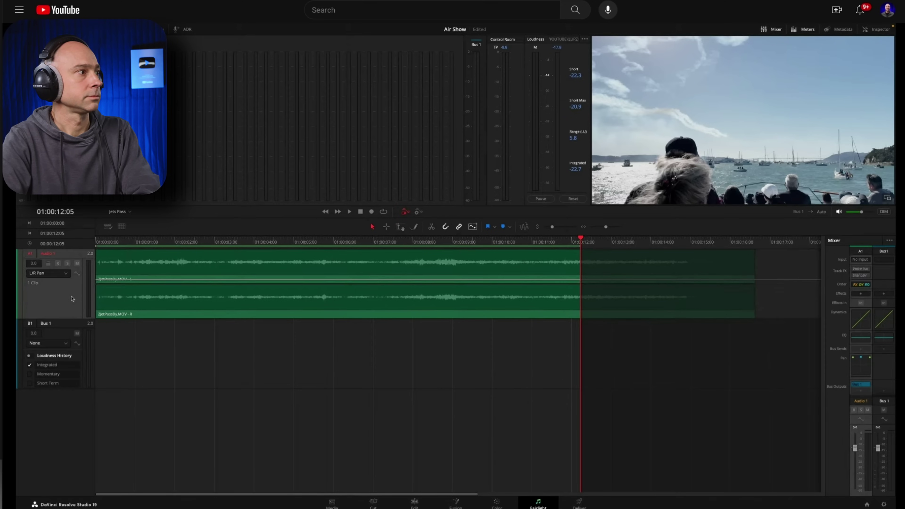
pyautogui.press('Home')
# Step: Place Audio 1's left-right and down-up tracker on the jets and run IntelliTrack
pyautogui.click(599, 197)
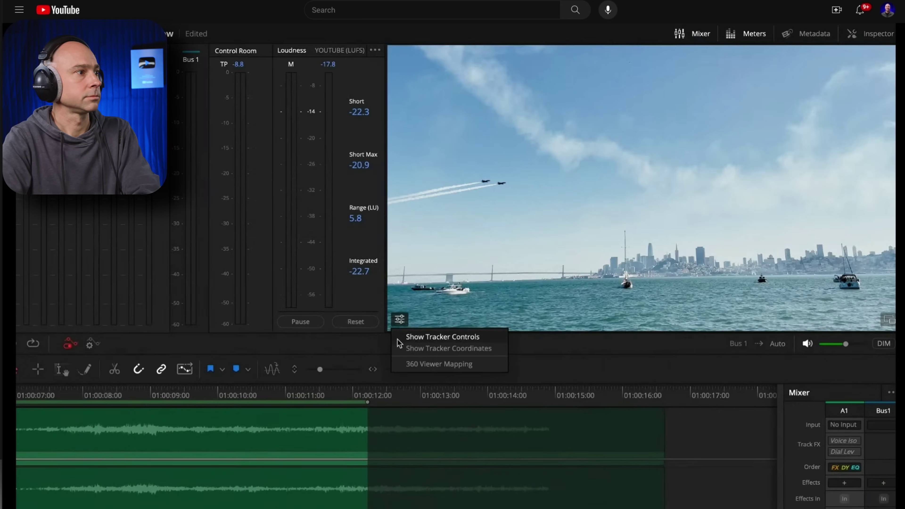
pyautogui.click(398, 338)
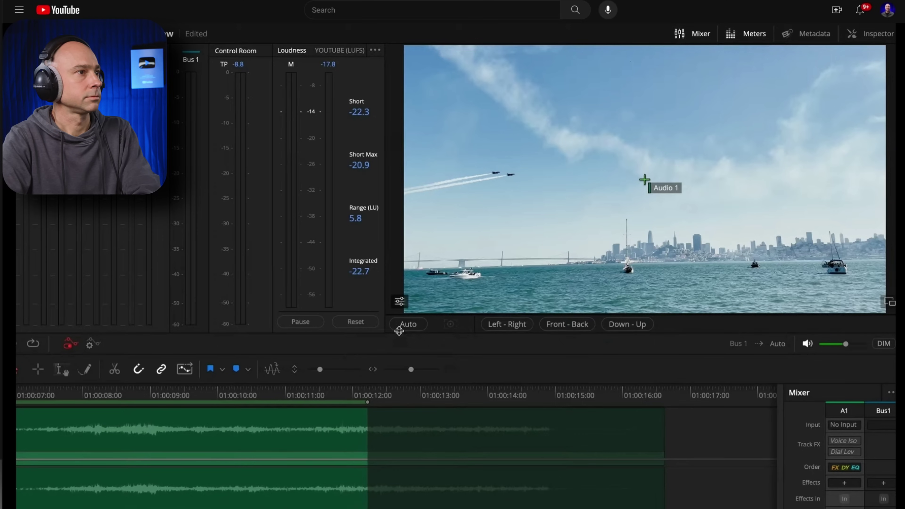
pyautogui.click(498, 331)
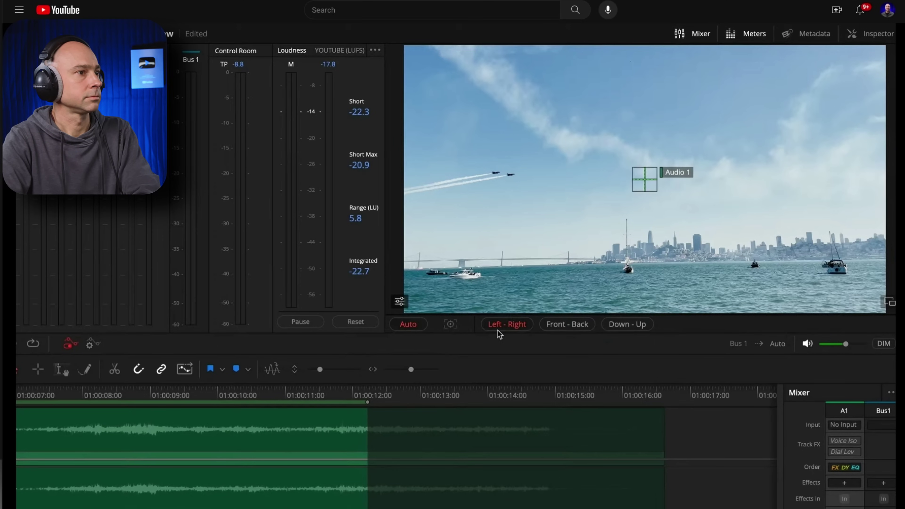
pyautogui.click(619, 331)
pyautogui.moveTo(647, 178); pyautogui.dragTo(511, 175)
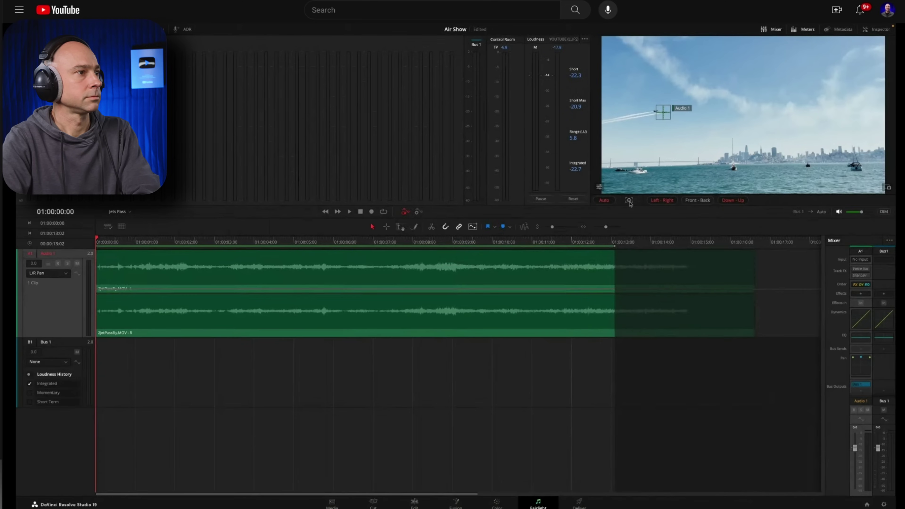
pyautogui.click(451, 326)
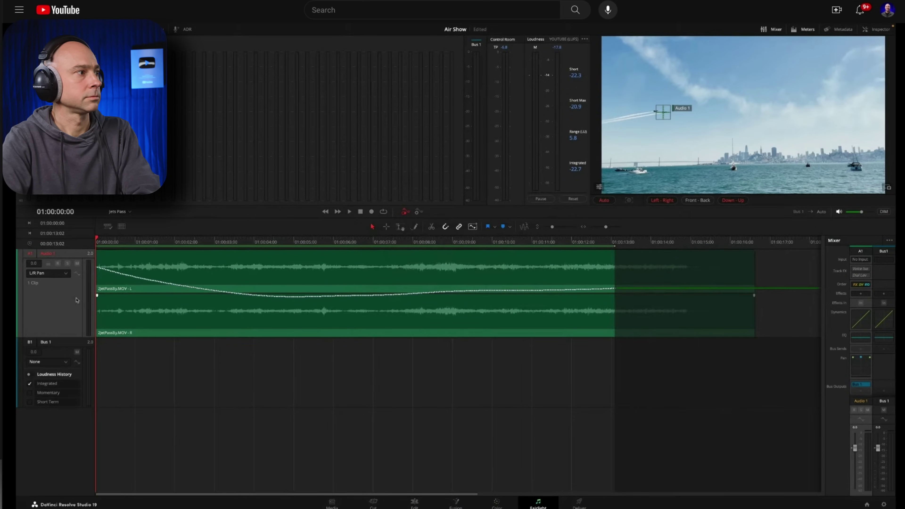
# Step: During playback, display Audio 1's Pan > U/D Pan automation curve
pyautogui.press('space')
pyautogui.click(53, 274)
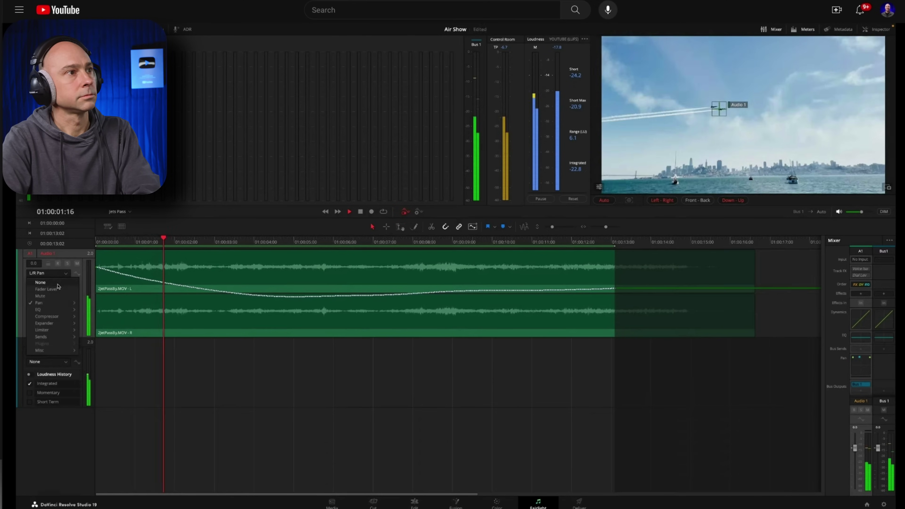
pyautogui.moveTo(39, 303)
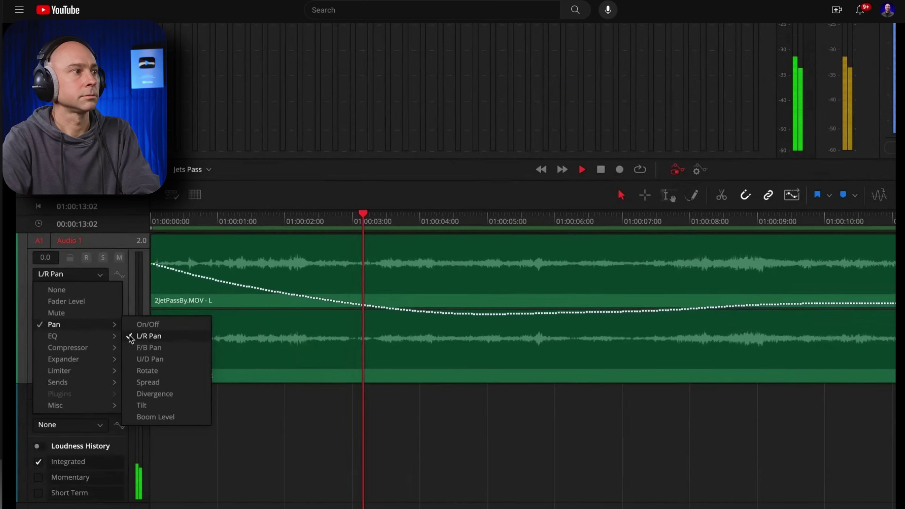
pyautogui.click(149, 360)
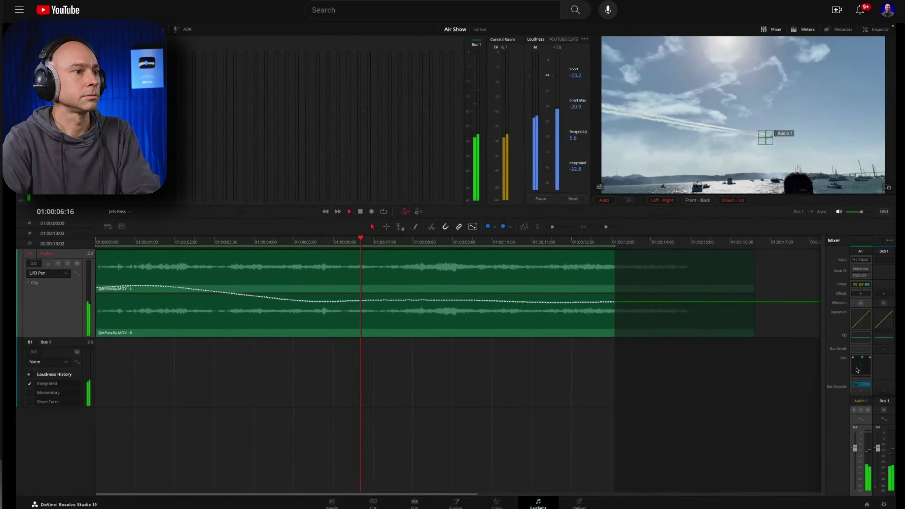
# Step: Open Audio 1's Audio Pan window and review it in 3D, side and rear views
pyautogui.doubleClick(862, 365)
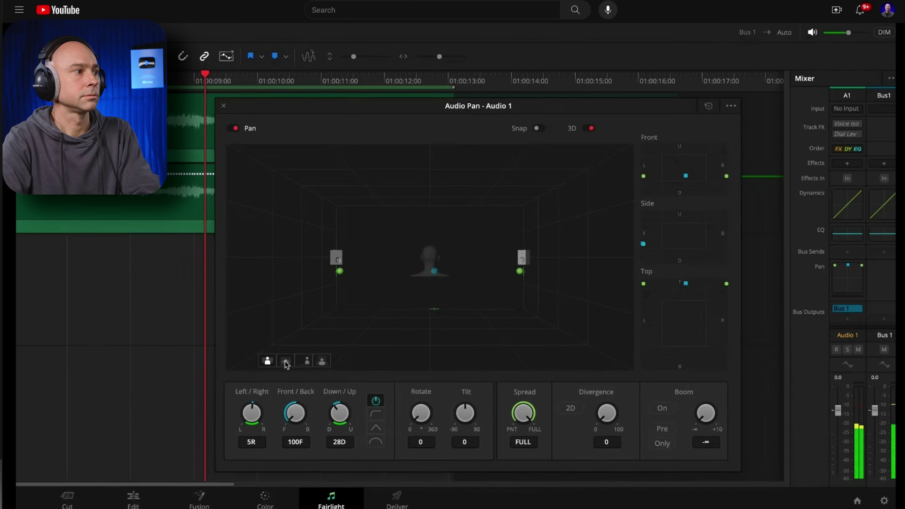
pyautogui.click(509, 418)
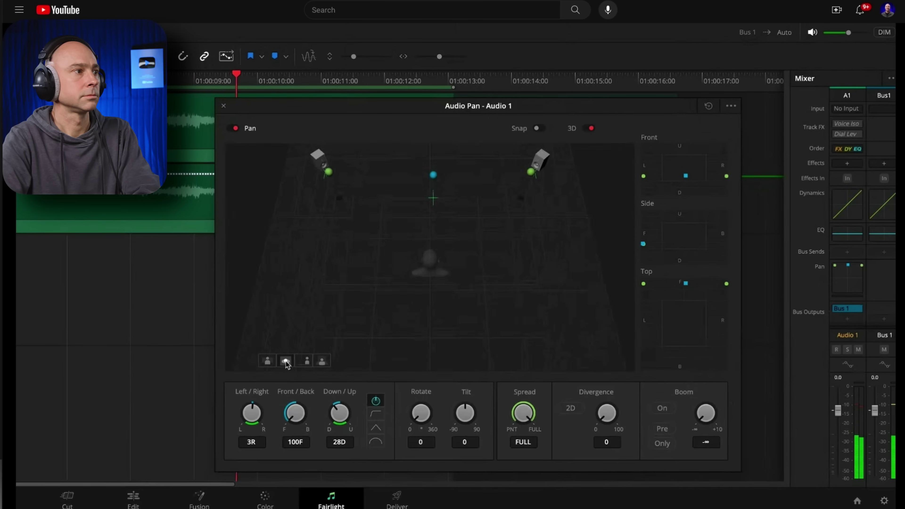
pyautogui.click(303, 361)
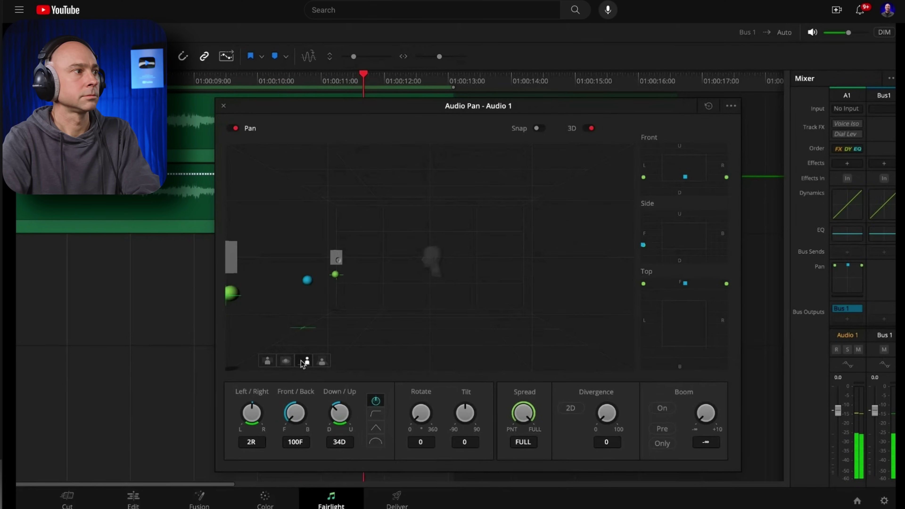
pyautogui.click(268, 361)
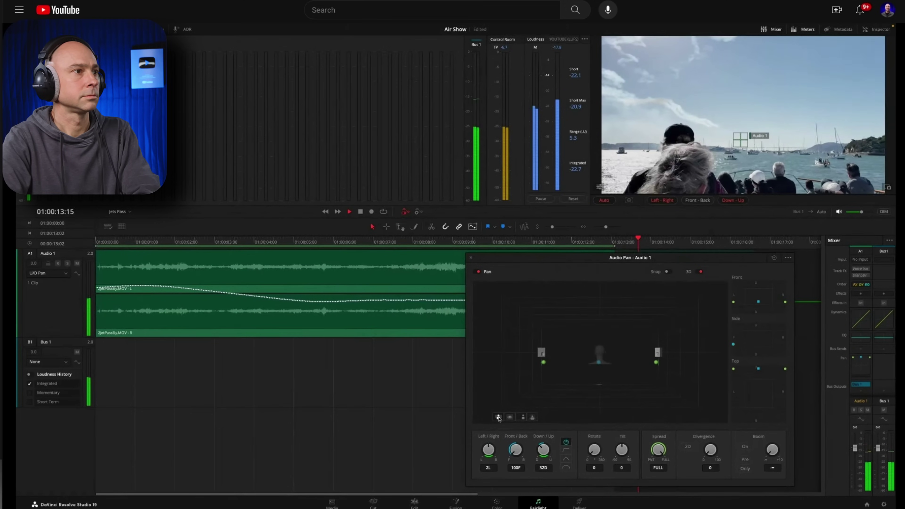
pyautogui.press('space')
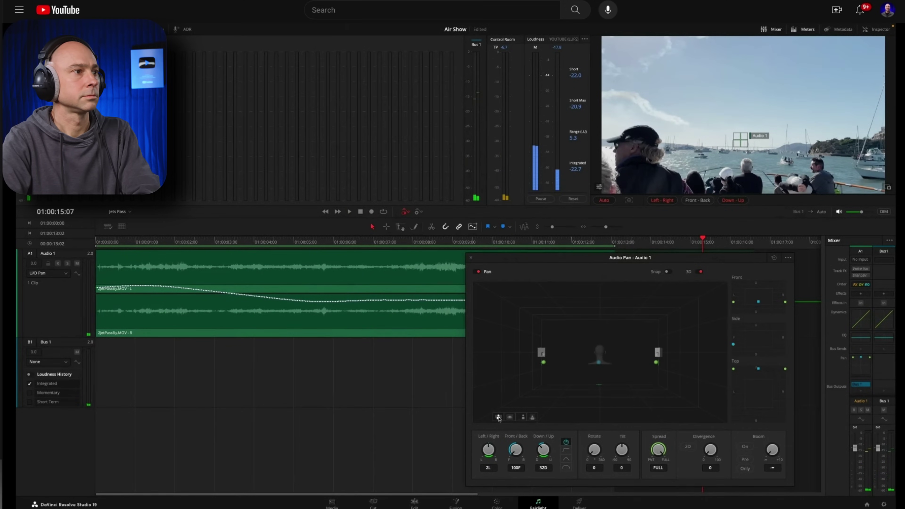